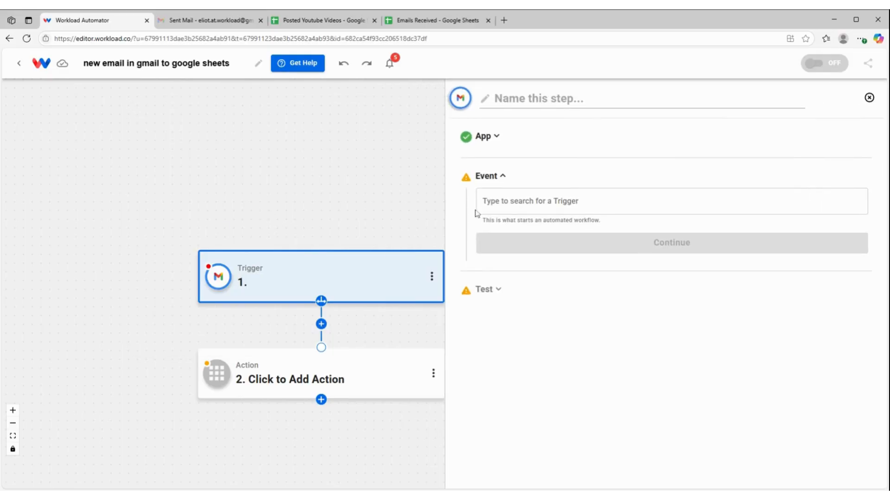
Set the Gmail trigger's event to New Email Trigger and accept the connected Gmail account
click(510, 204)
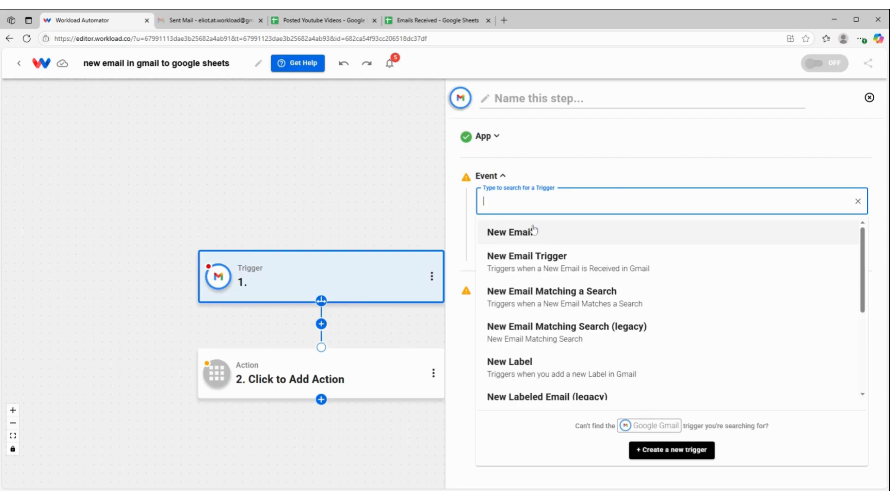
click(542, 266)
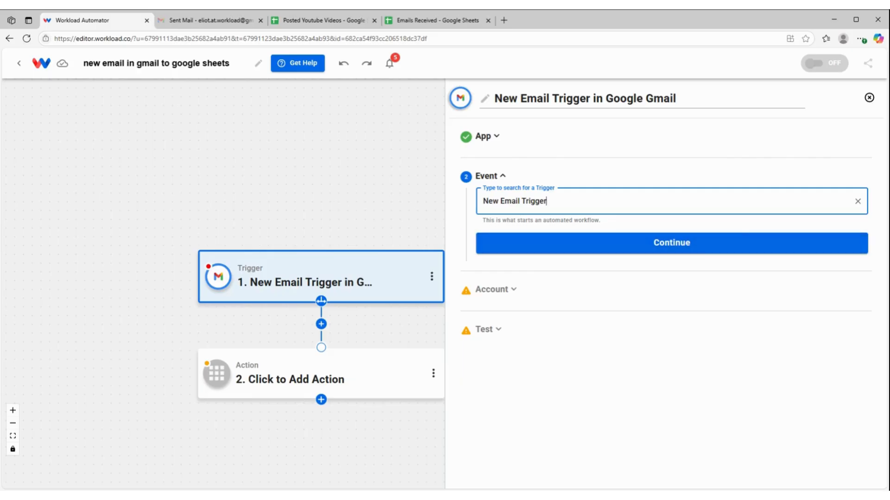
click(712, 238)
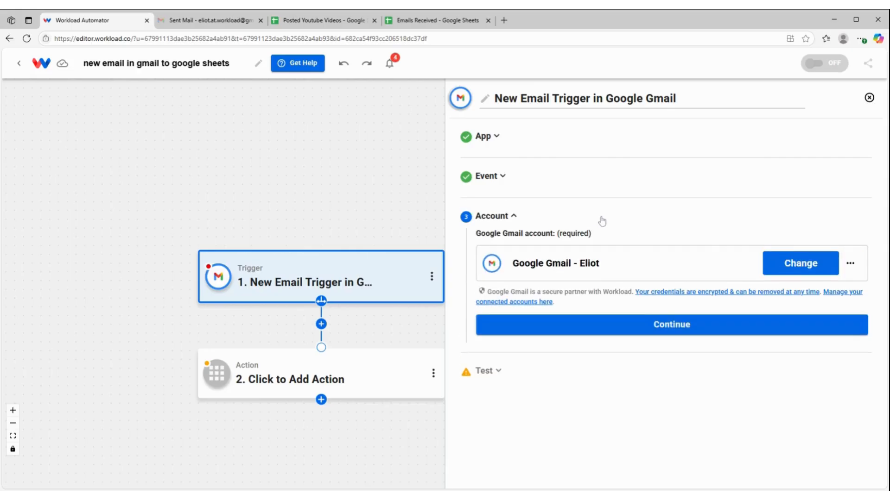
click(661, 327)
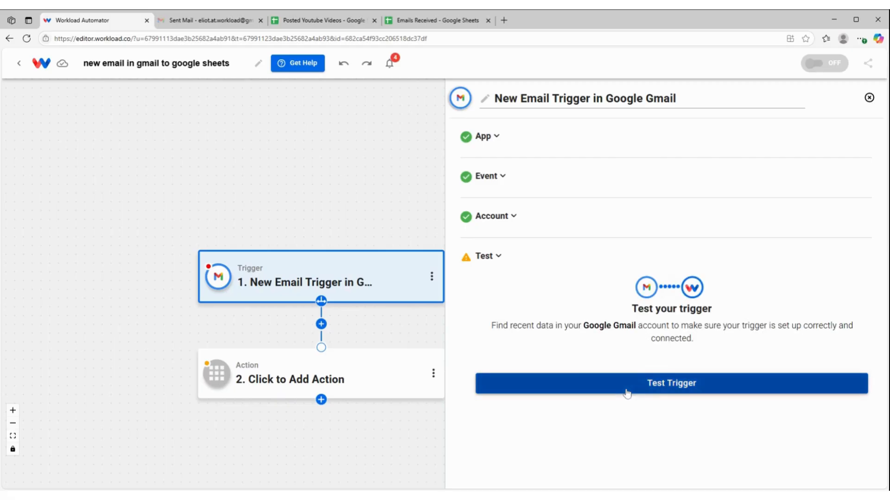
Test the Gmail trigger, review the fields of the sample email found, and continue to the action step
click(628, 394)
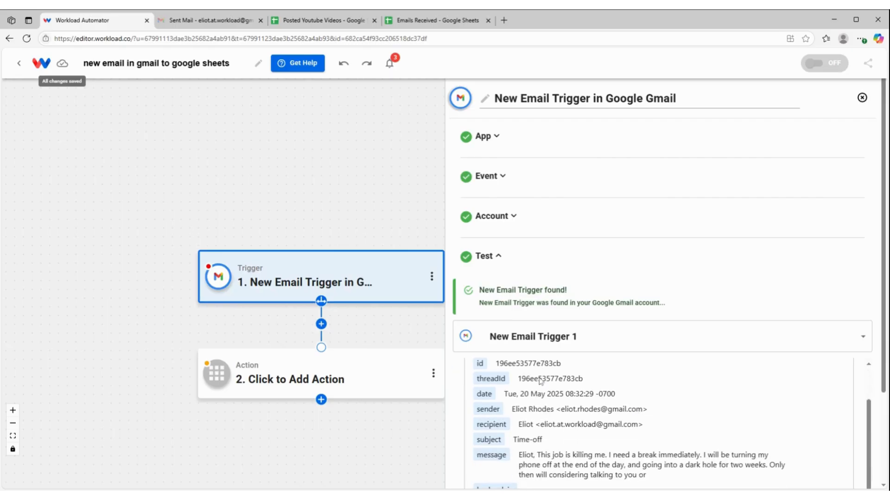
scroll(583, 373, down, 3)
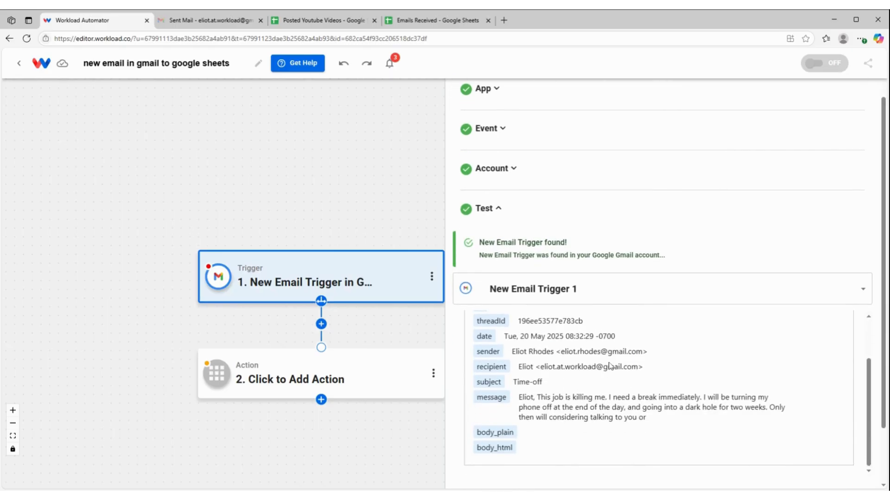
scroll(593, 362, down, 1)
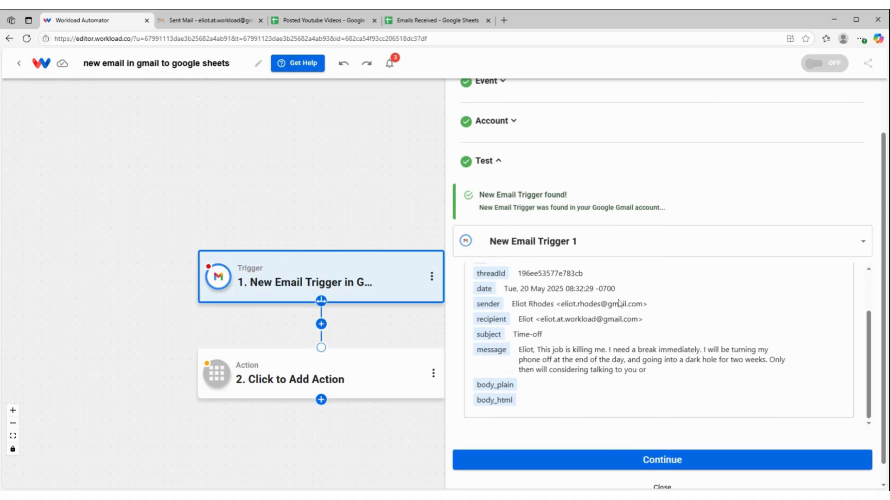
scroll(691, 437, down, 1)
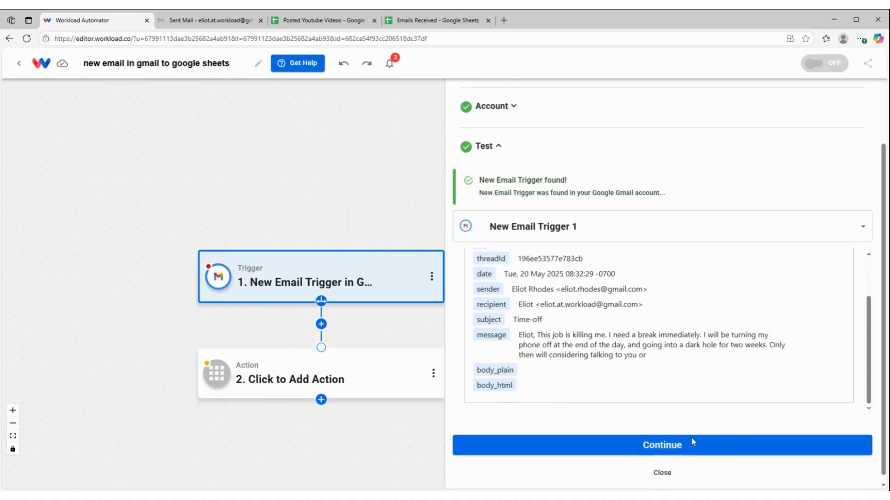
click(645, 440)
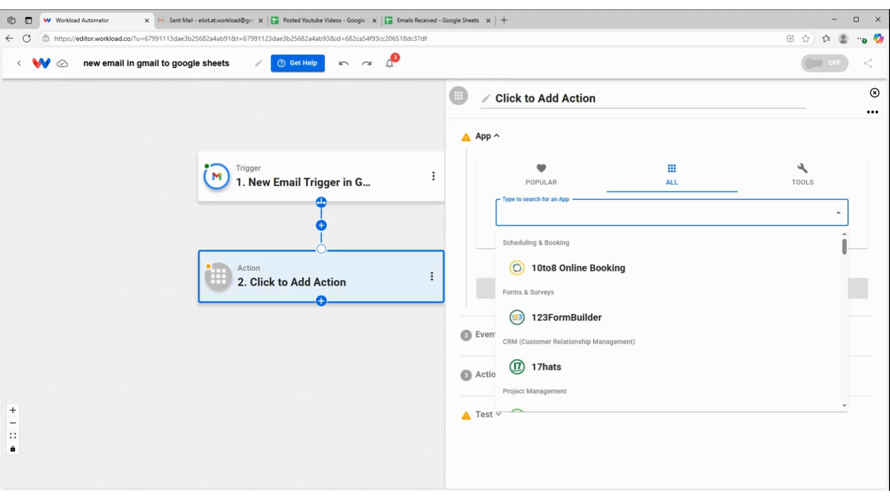
Search the apps for "sheets" and choose Google Sheets as the action's app
text(shhe)
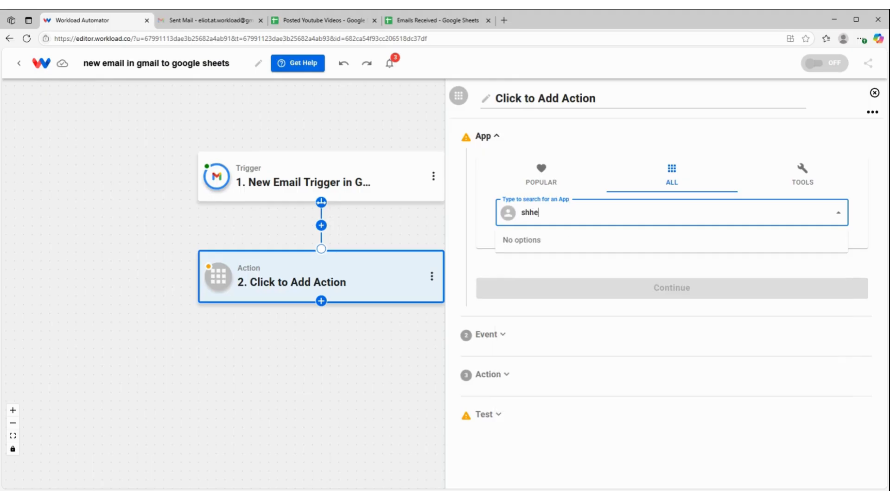
key(BackSpace)
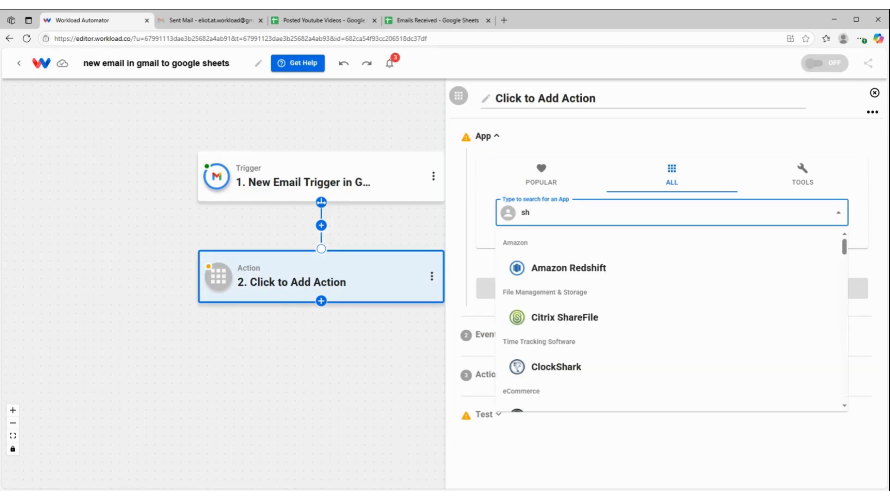
text(eets)
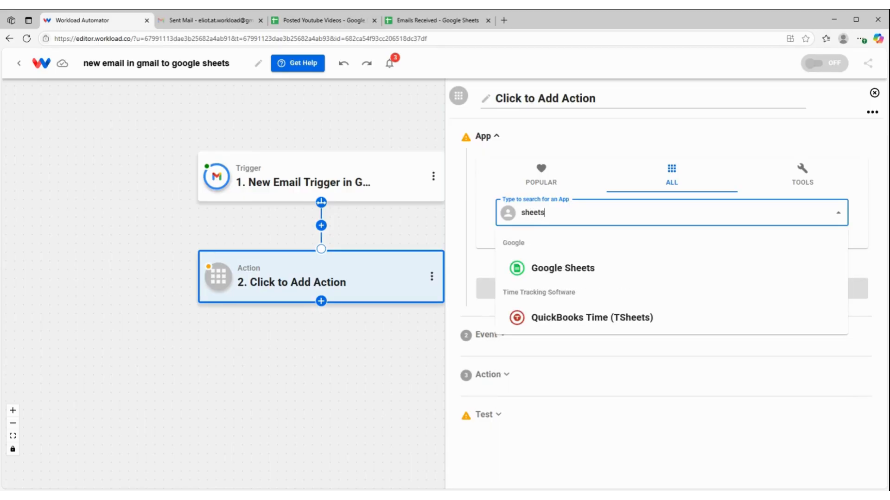
click(585, 269)
Set the Google Sheets action's event to Create Spreadsheet Row and accept the connected Google Sheets account
click(548, 207)
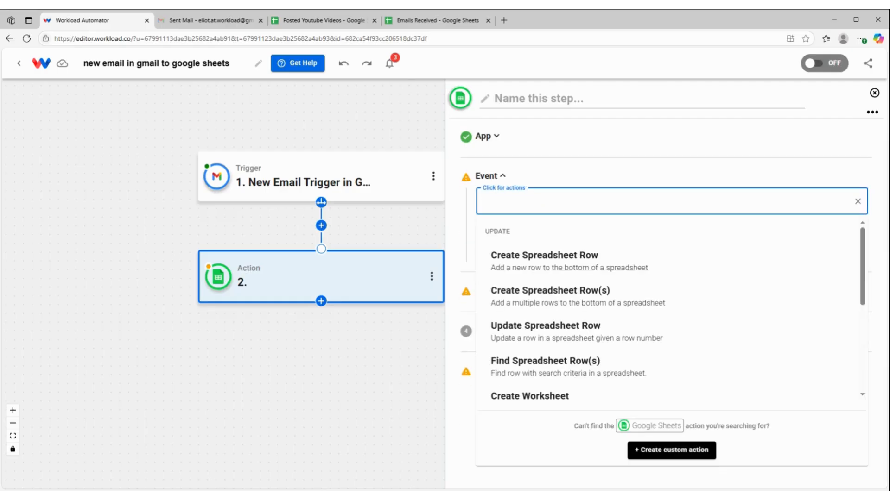
click(560, 263)
click(590, 246)
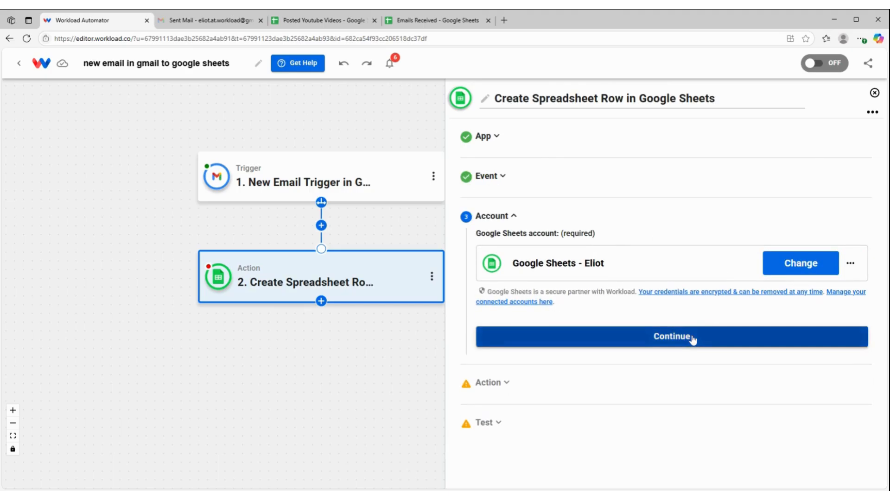
click(692, 341)
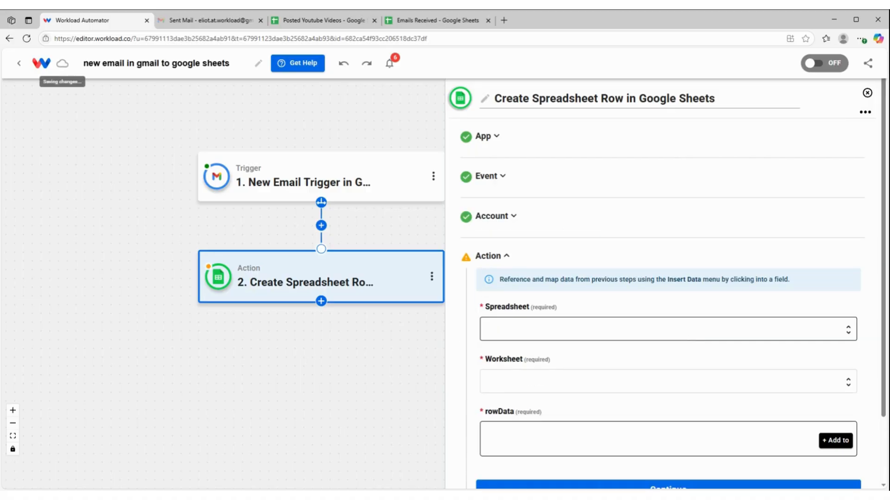
Select Emails Received as the action's target spreadsheet and Sheet1 as its worksheet
click(668, 330)
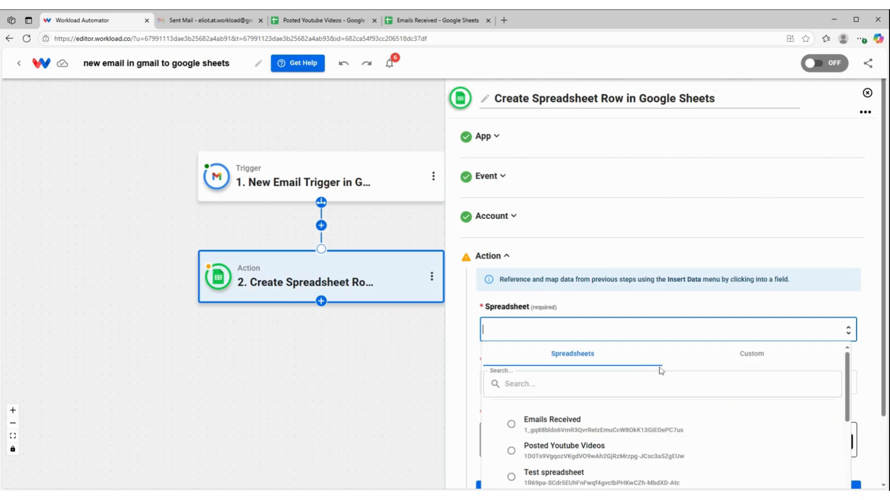
click(572, 434)
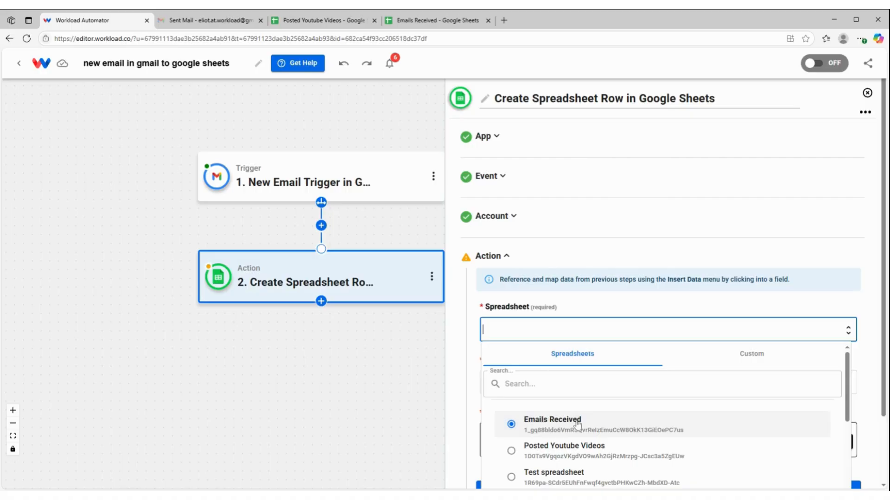
click(577, 425)
scroll(559, 363, down, 1)
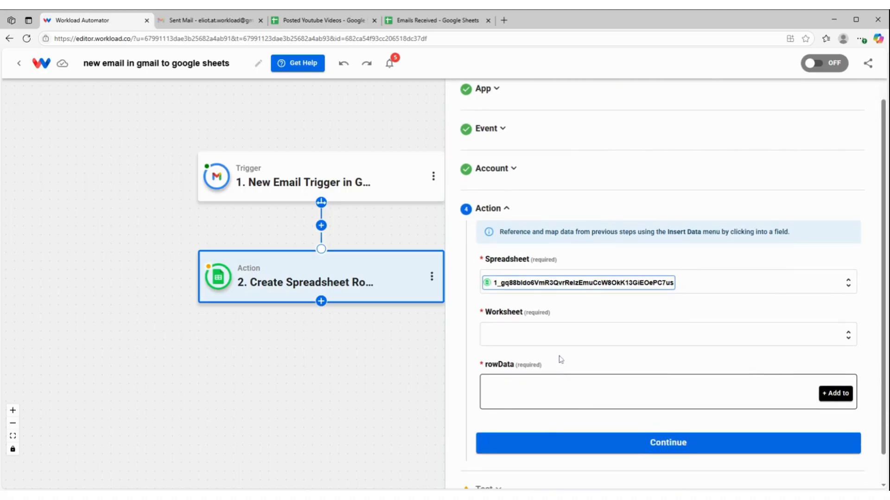
click(561, 335)
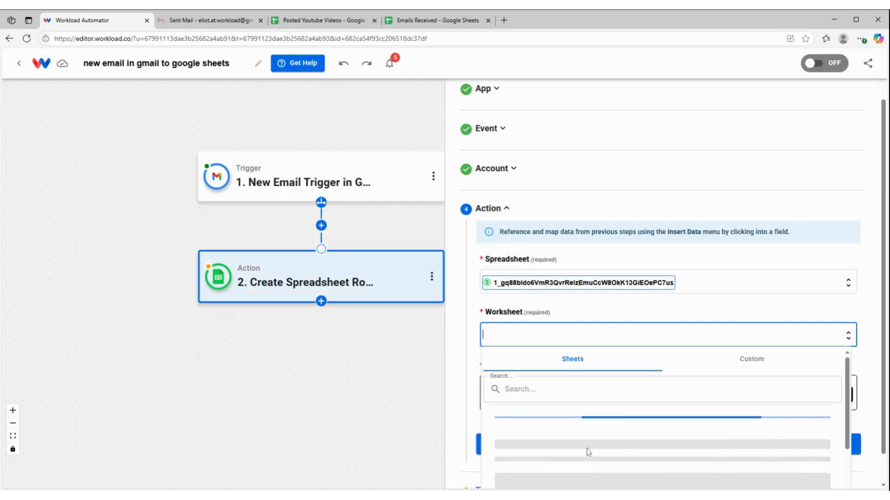
click(505, 429)
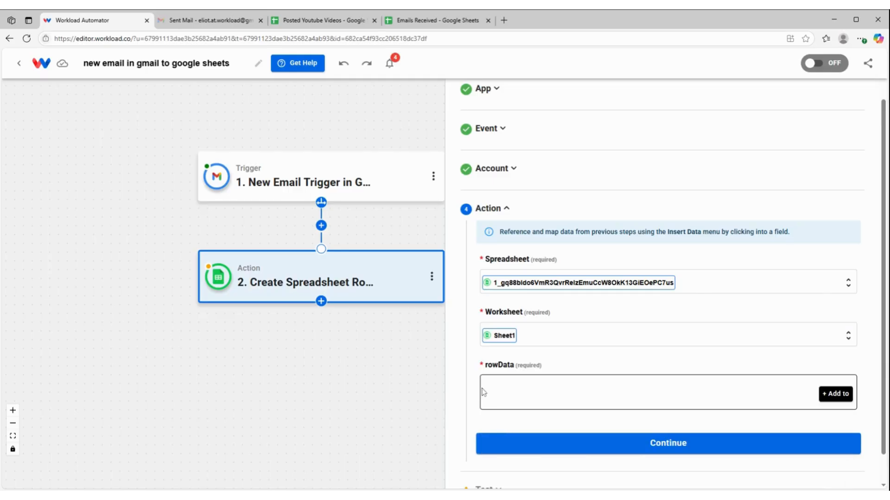
Add a rowData entry that maps the email address column to the sender output of the Gmail trigger
scroll(694, 361, down, 1)
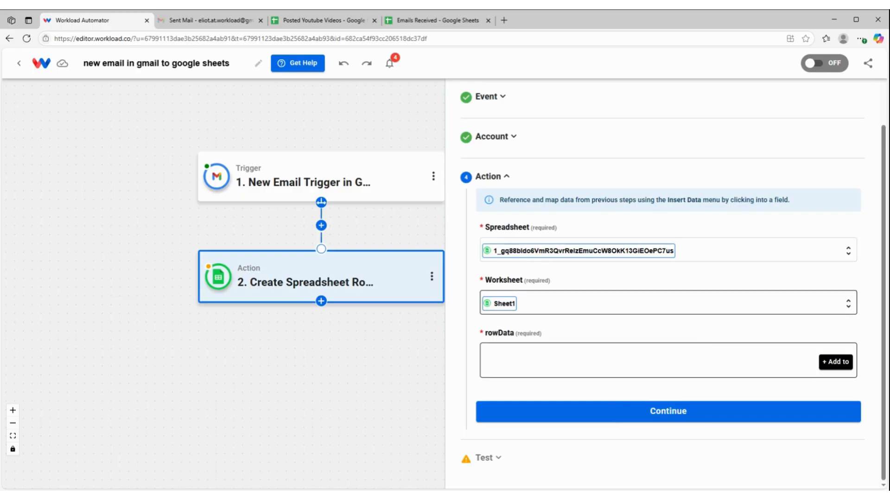
click(838, 362)
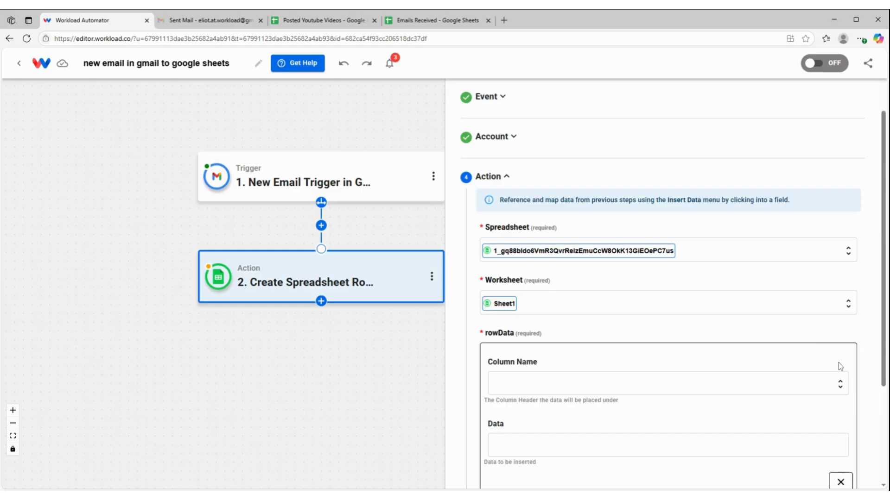
scroll(794, 354, down, 3)
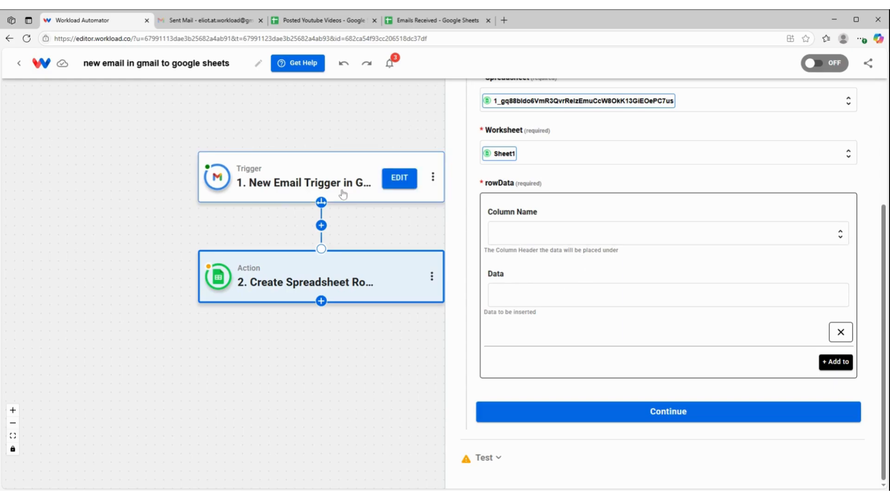
click(584, 234)
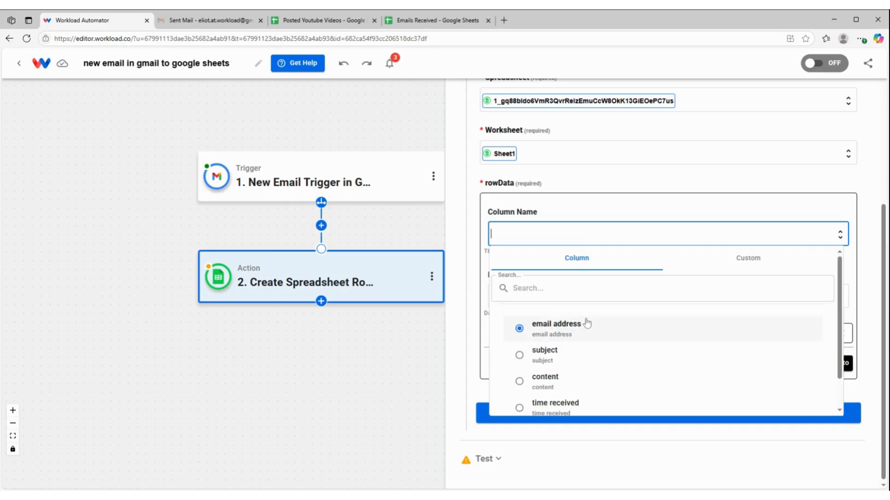
click(567, 337)
click(741, 280)
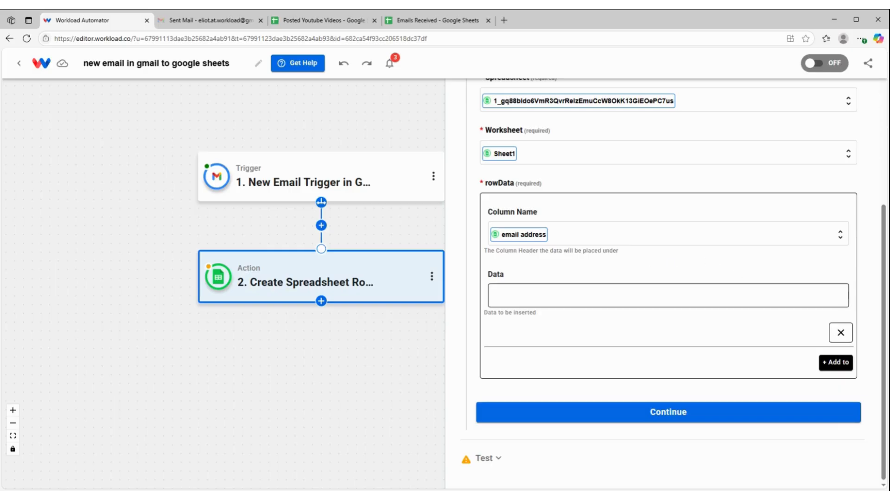
click(723, 296)
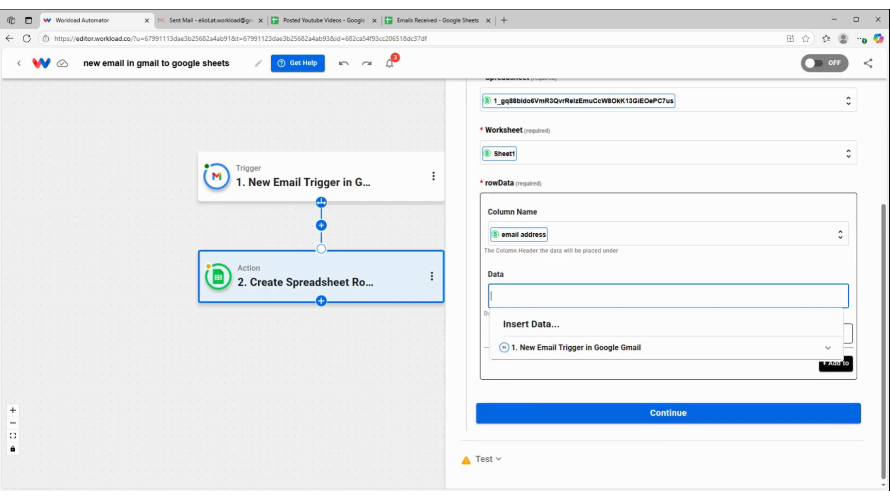
click(551, 349)
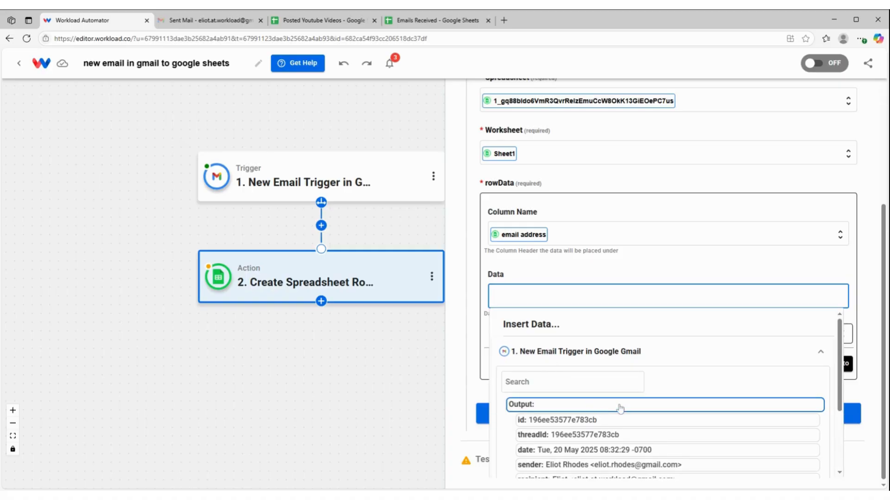
scroll(620, 408, down, 1)
scroll(635, 403, down, 1)
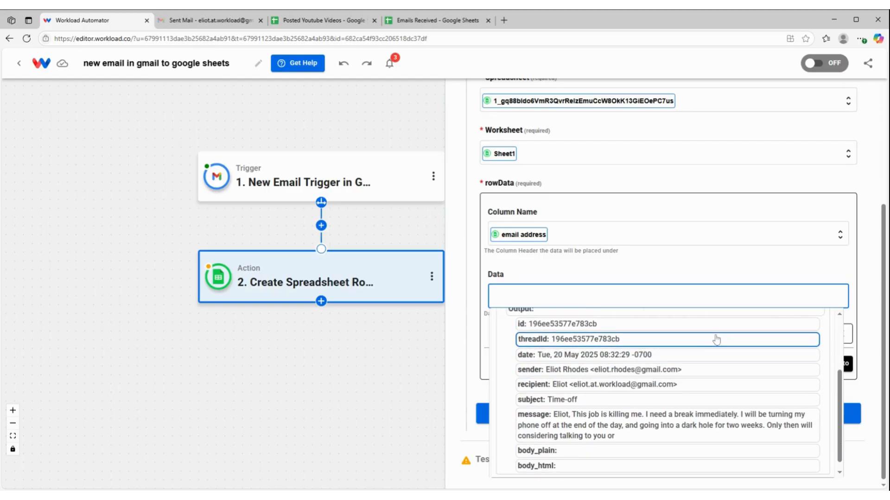
click(645, 370)
click(614, 270)
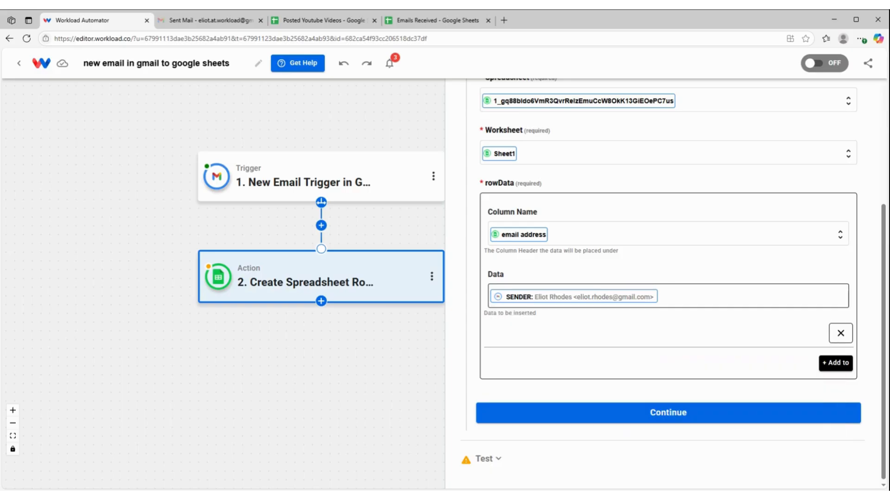
Add a second rowData entry that maps the subject column to the subject output of the Gmail trigger
click(829, 365)
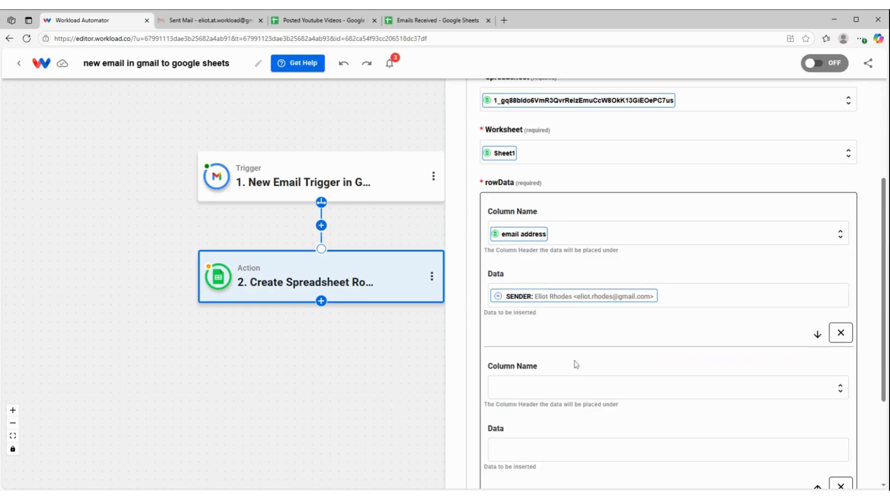
scroll(576, 364, down, 2)
click(540, 298)
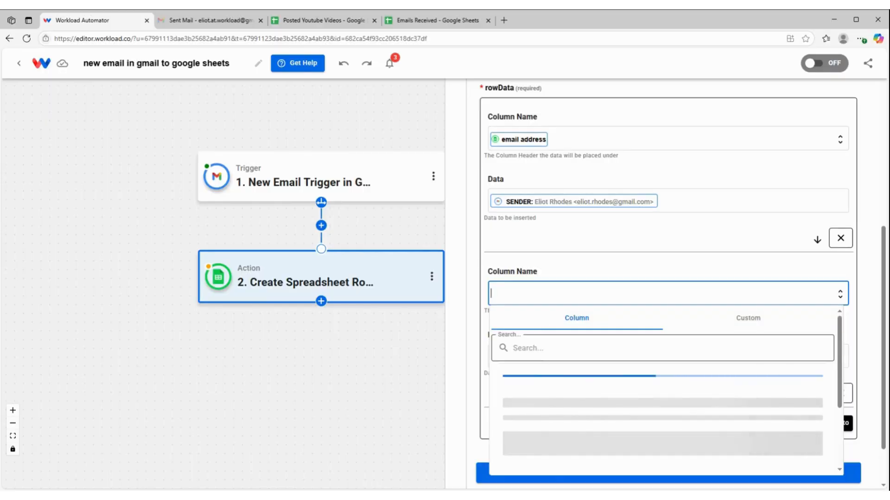
click(588, 419)
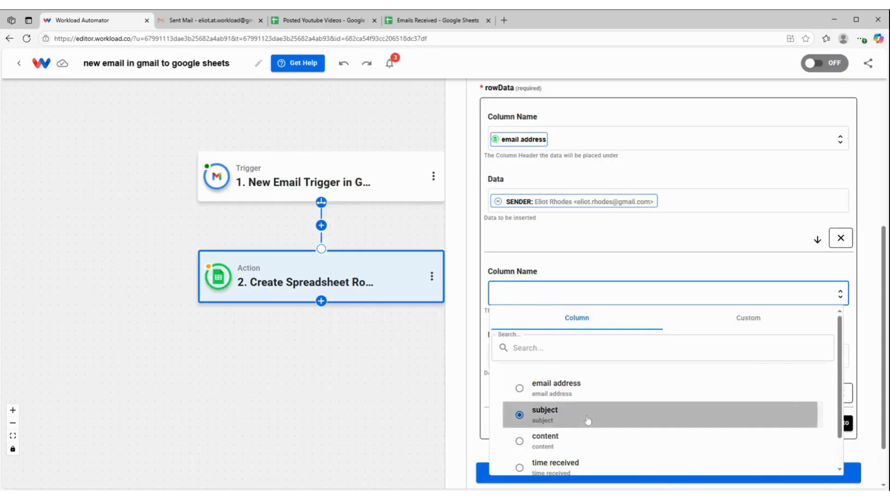
click(616, 357)
scroll(617, 377, down, 1)
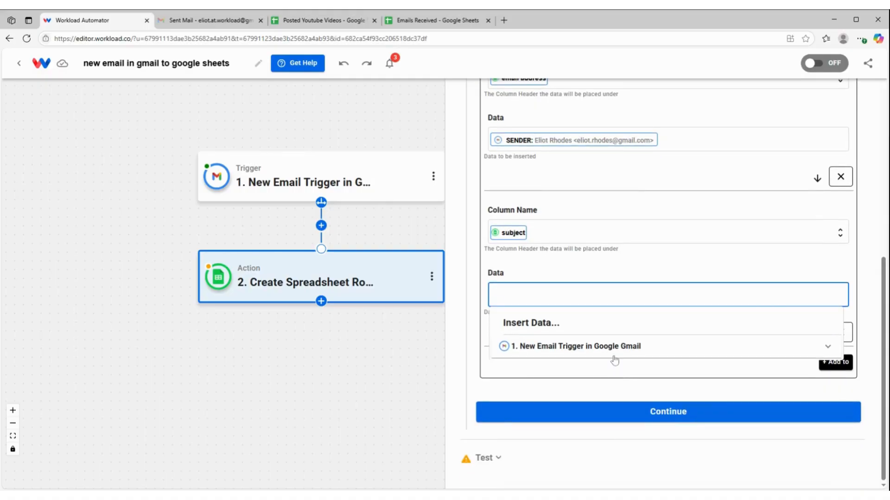
click(611, 355)
scroll(612, 366, down, 1)
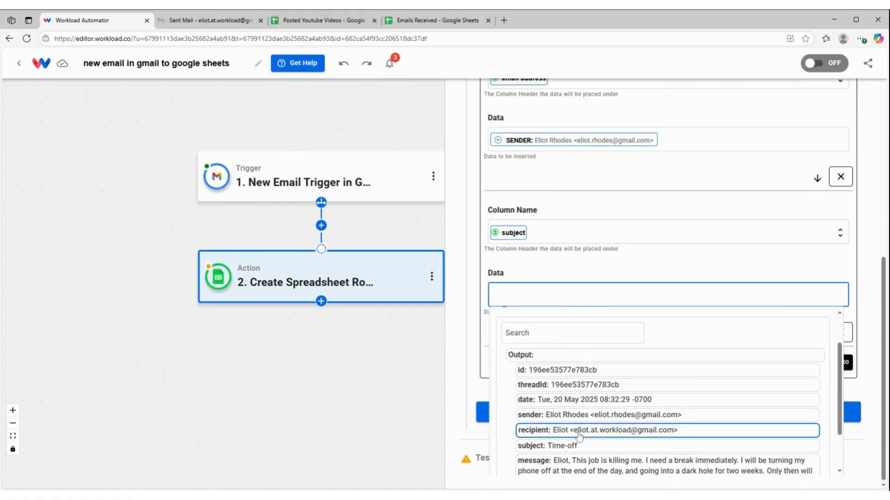
click(603, 446)
click(573, 254)
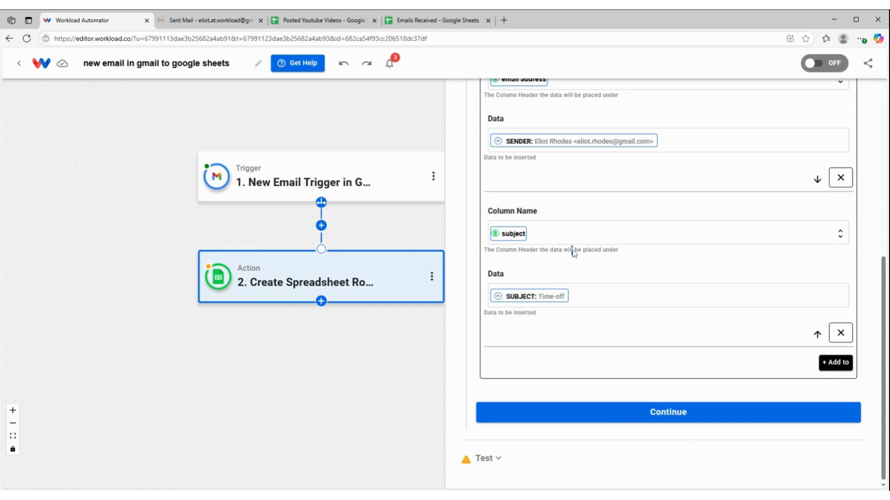
Add a third rowData entry that maps the content column to the message output of the Gmail trigger
click(834, 362)
scroll(617, 368, down, 2)
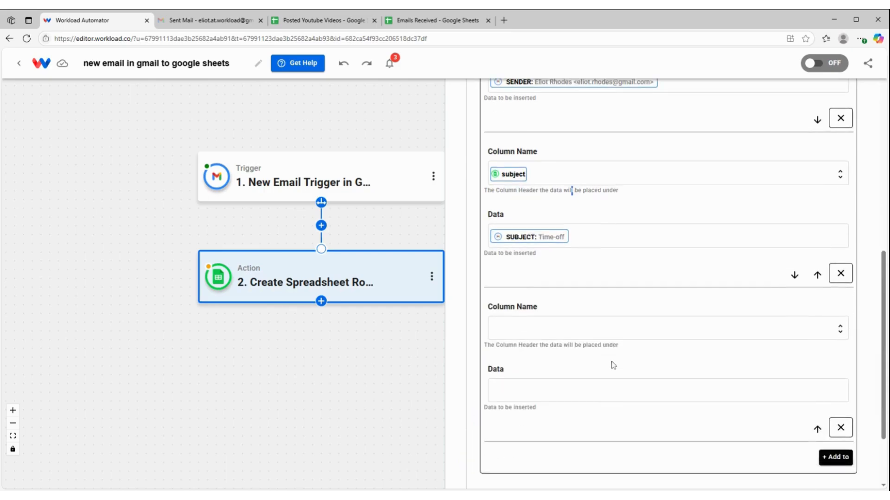
click(556, 294)
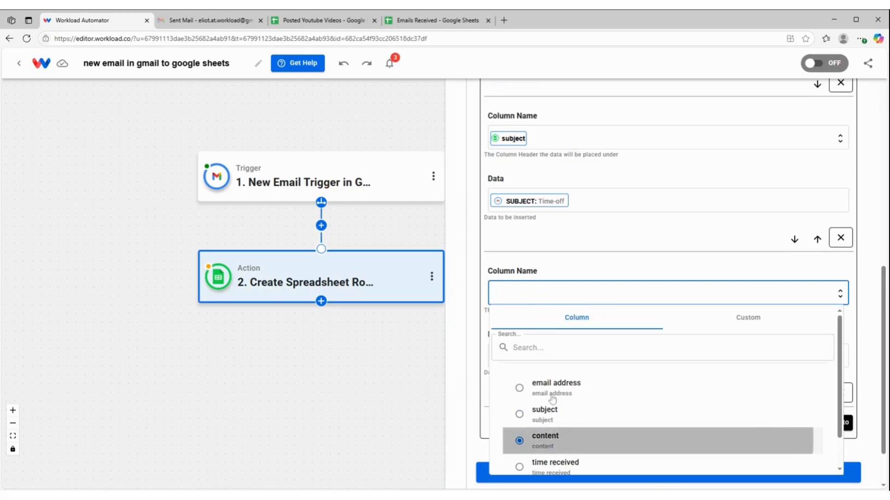
click(544, 440)
scroll(623, 272, down, 2)
click(577, 297)
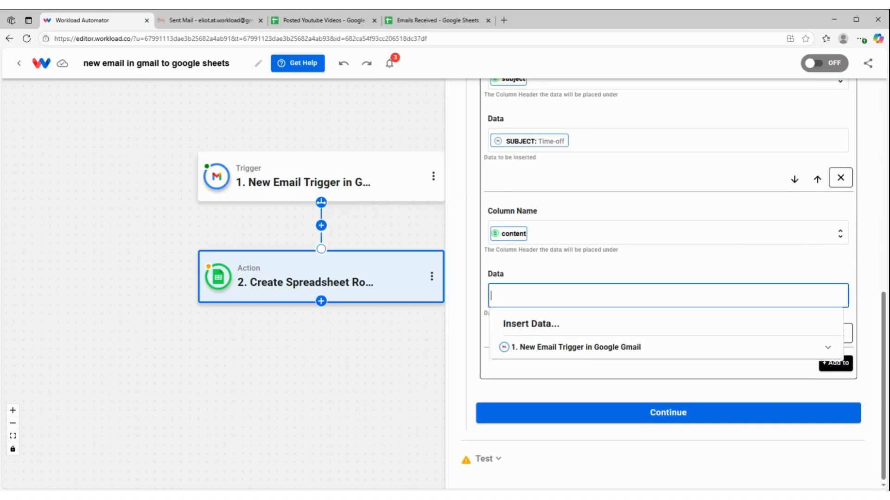
click(577, 347)
scroll(577, 352, down, 1)
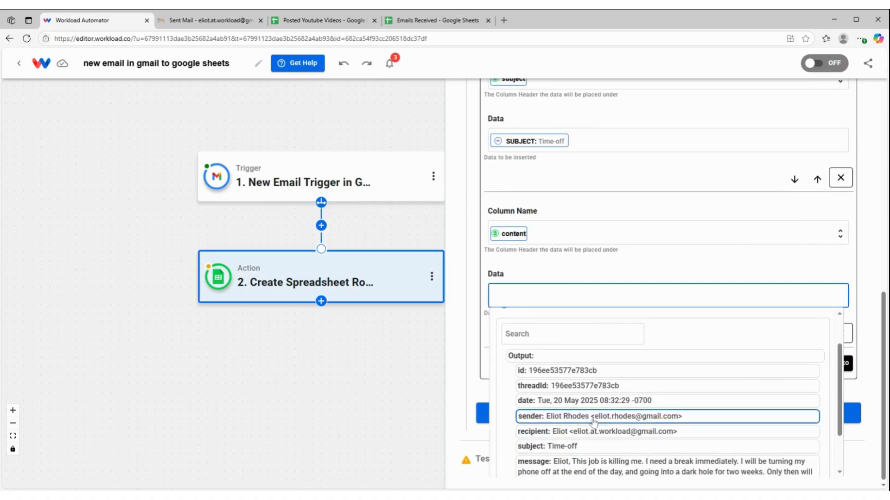
scroll(624, 393, down, 2)
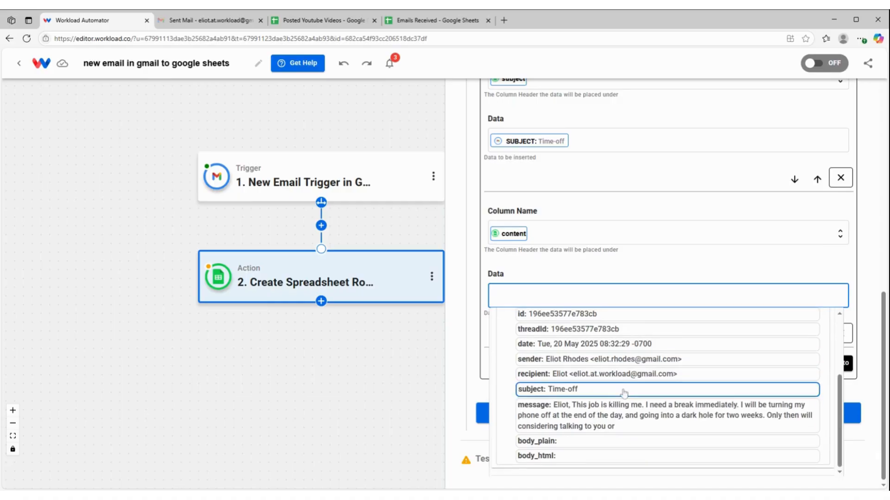
click(607, 421)
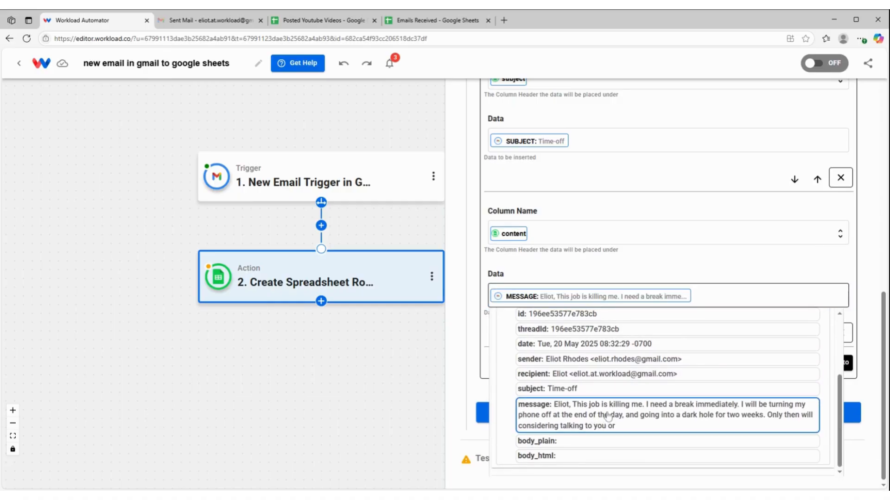
click(679, 260)
Add a fourth rowData entry that maps the time received column to the date output of the Gmail trigger
click(834, 364)
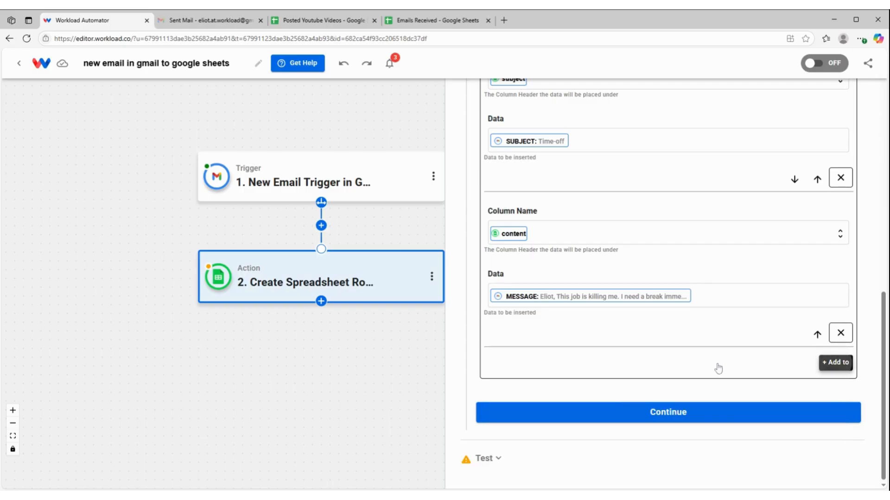
scroll(568, 336, down, 3)
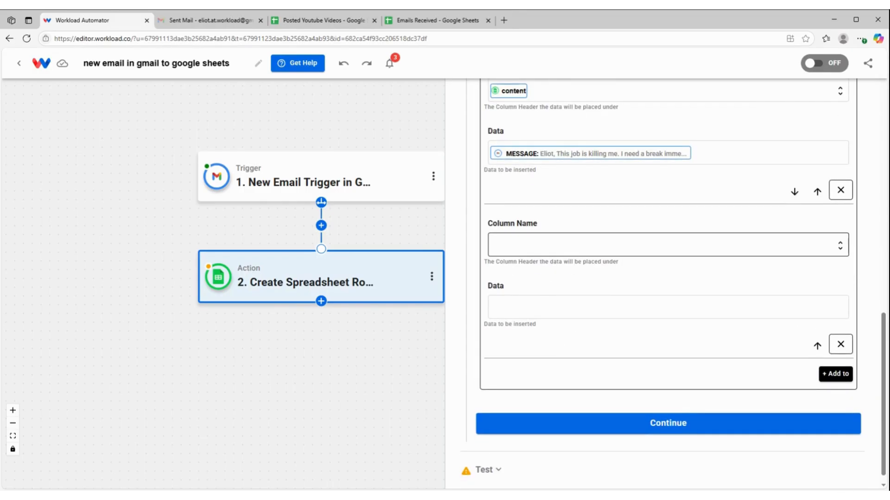
click(556, 245)
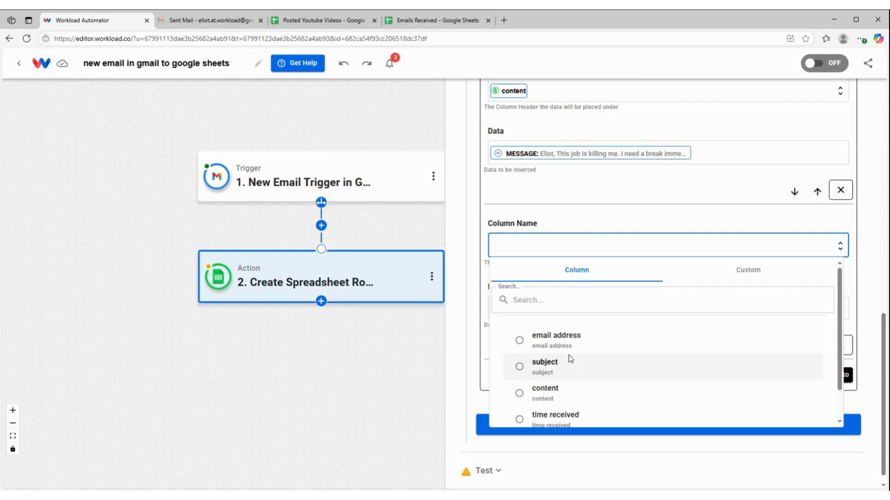
scroll(570, 360, down, 1)
click(551, 383)
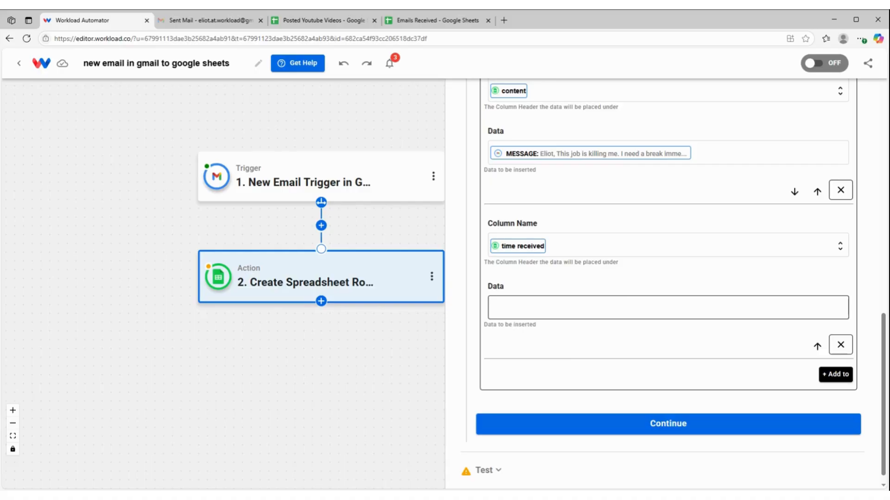
click(639, 302)
click(582, 357)
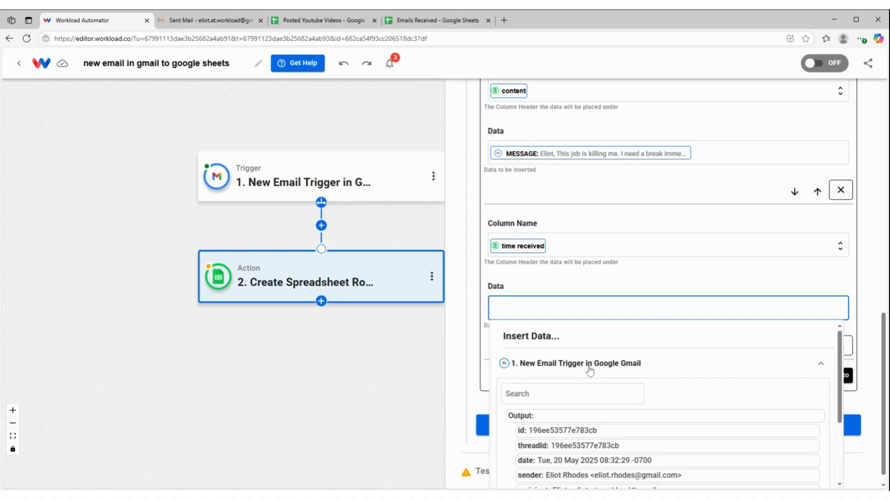
scroll(589, 371, down, 3)
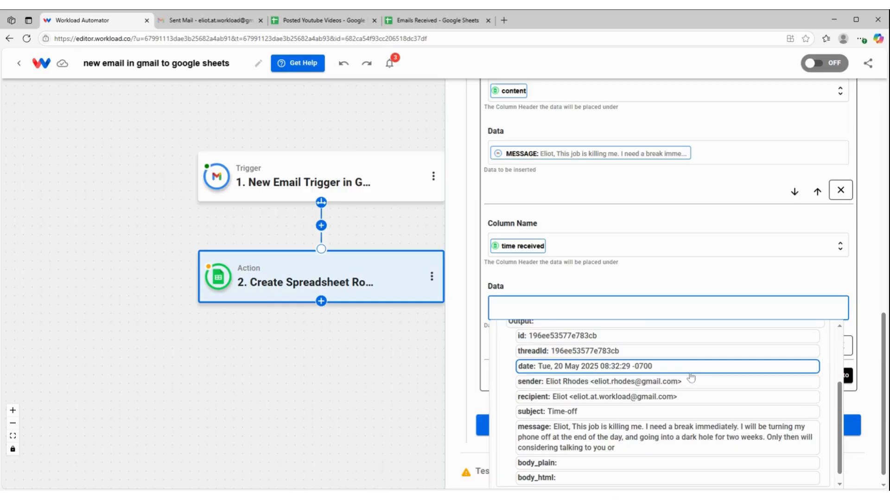
click(570, 367)
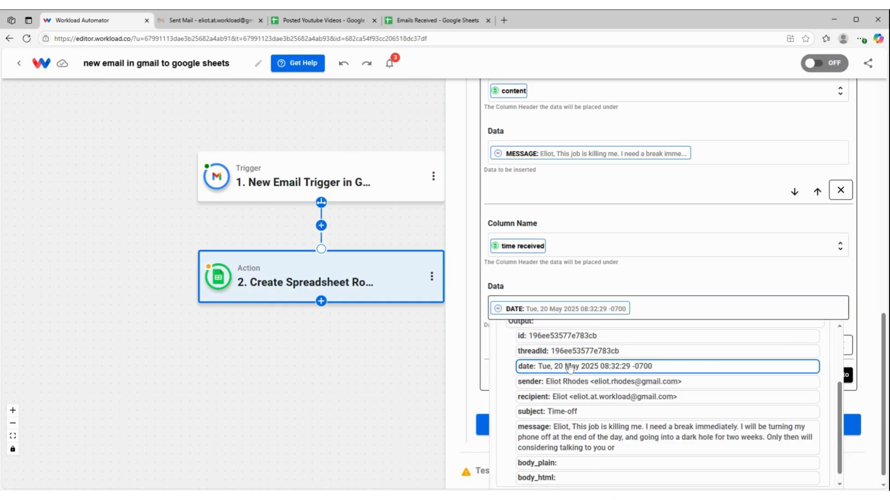
click(662, 279)
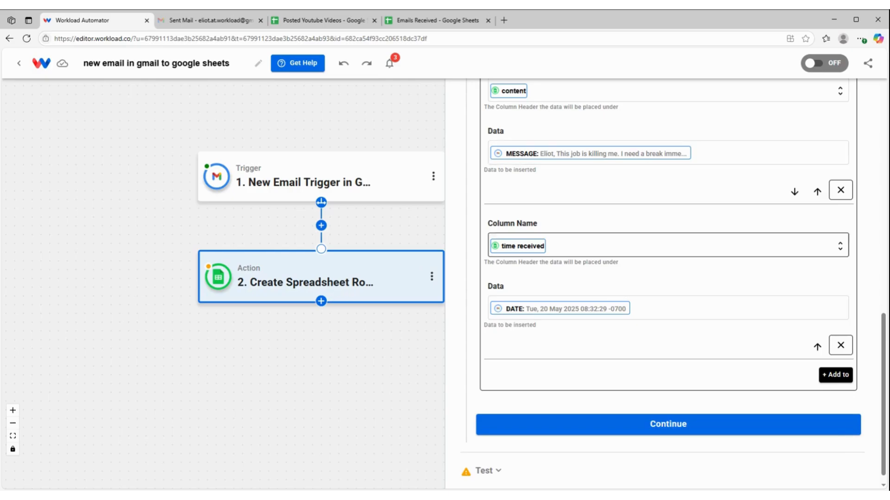
Accept the Google Sheets action's column mappings and review the sample data prepared for its test
scroll(646, 205, up, 2)
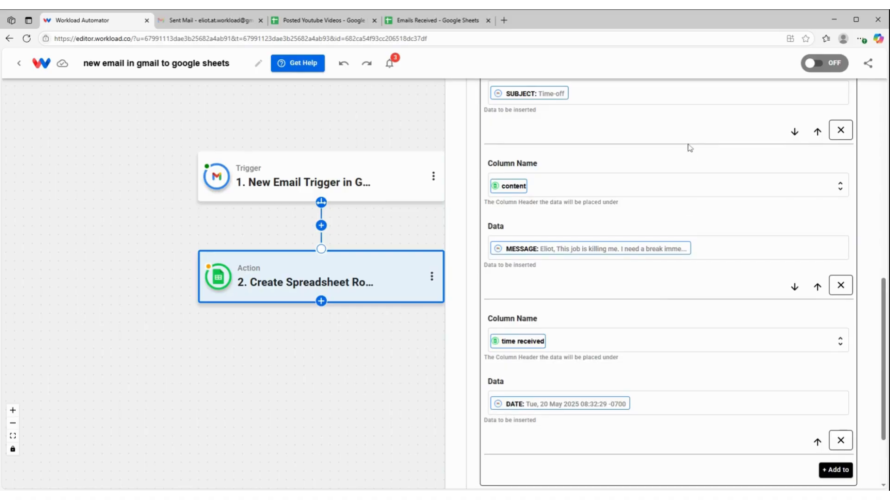
scroll(760, 273, down, 2)
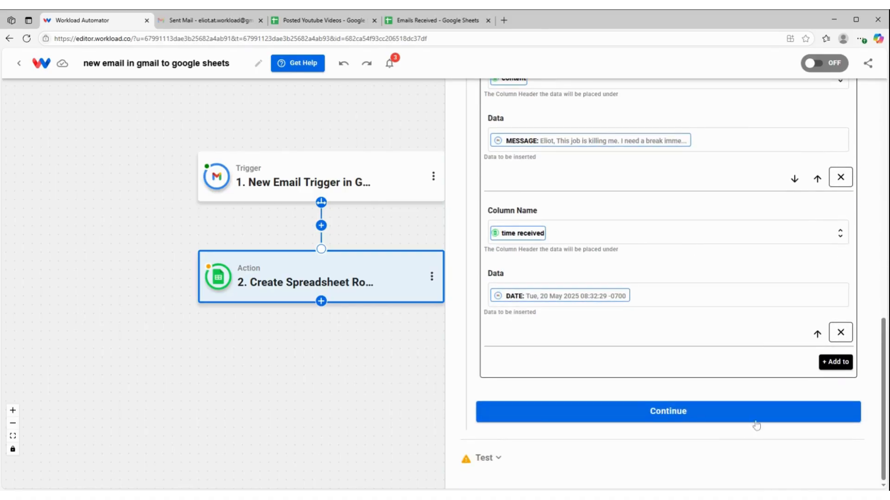
click(726, 420)
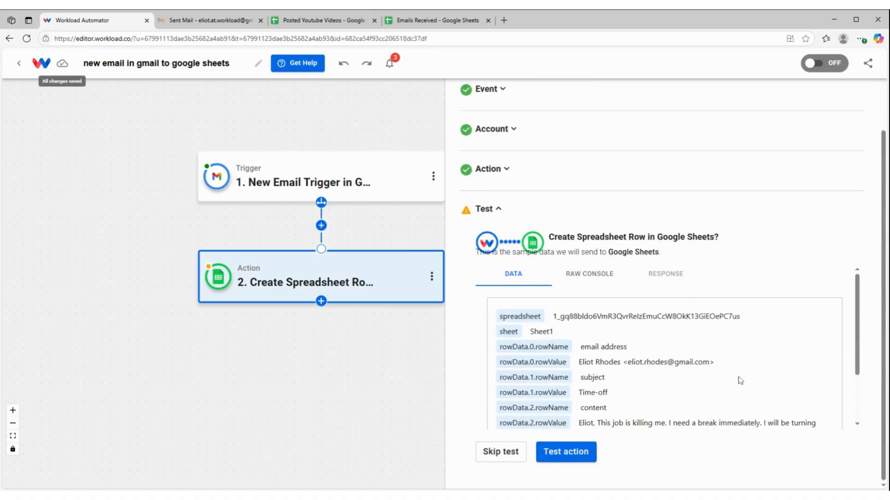
scroll(740, 380, down, 2)
scroll(723, 342, up, 2)
scroll(723, 342, down, 2)
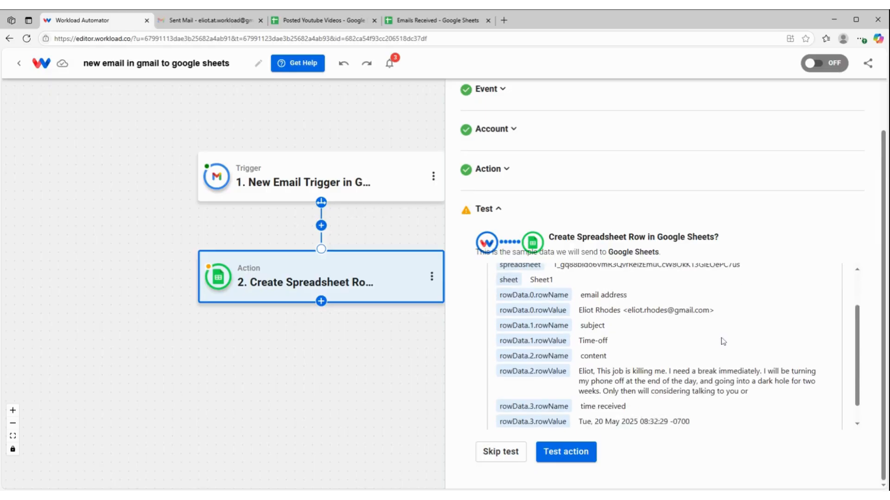
Test the Create Spreadsheet Row action, review the response data, and complete the action's setup
click(566, 453)
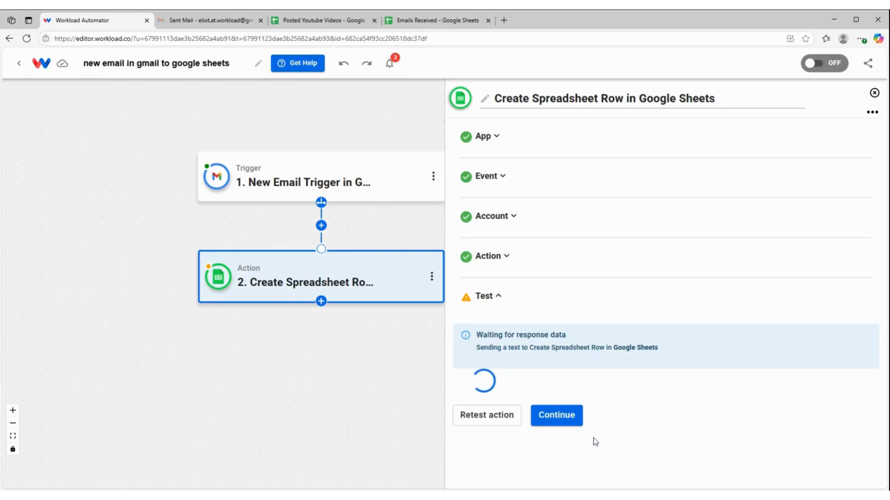
scroll(761, 444, down, 3)
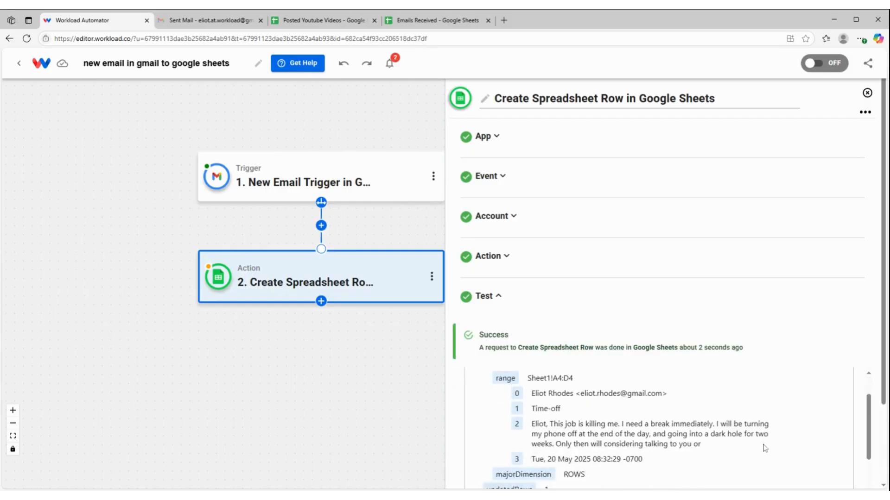
scroll(772, 419, down, 3)
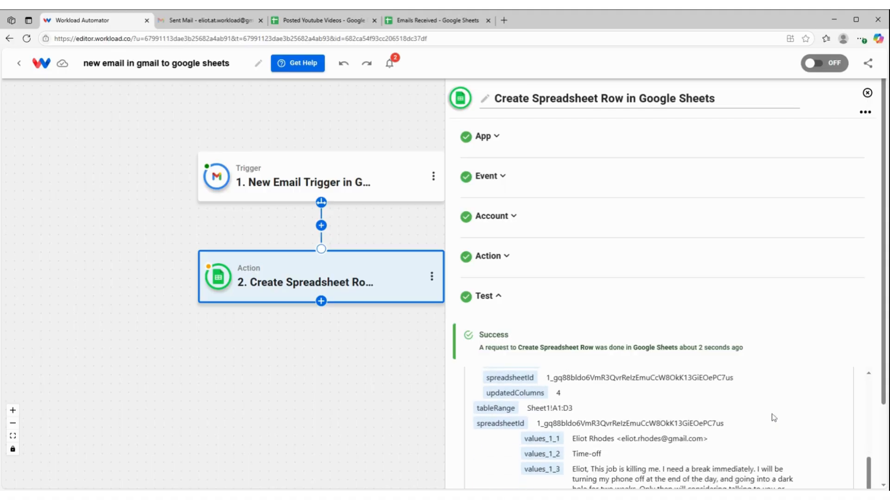
scroll(789, 408, down, 5)
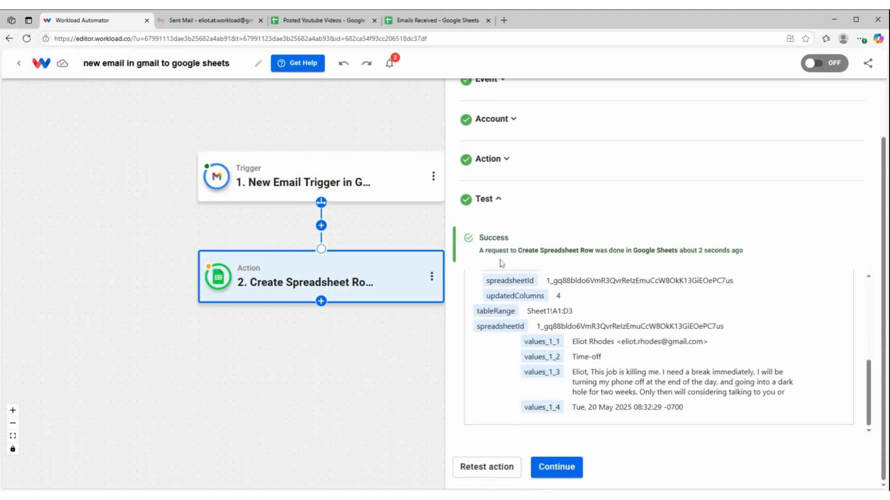
click(556, 468)
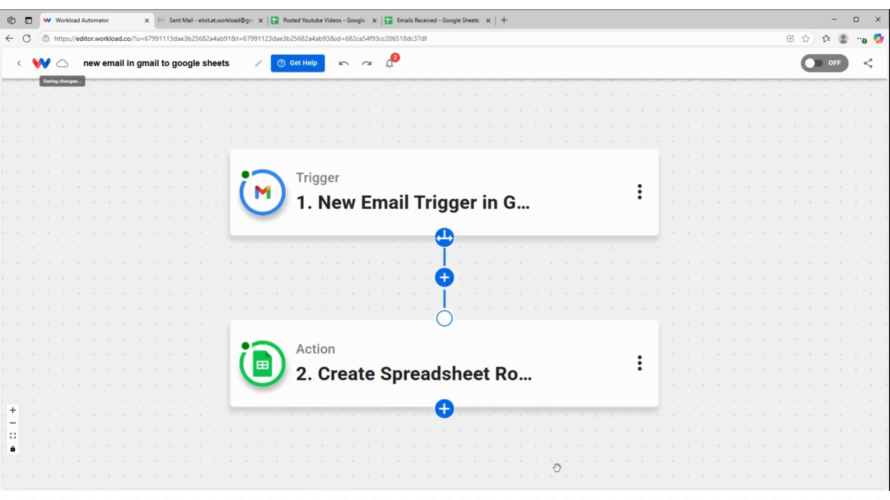
Check the test row in the Emails Received spreadsheet, and activate the automation in Workload
click(437, 23)
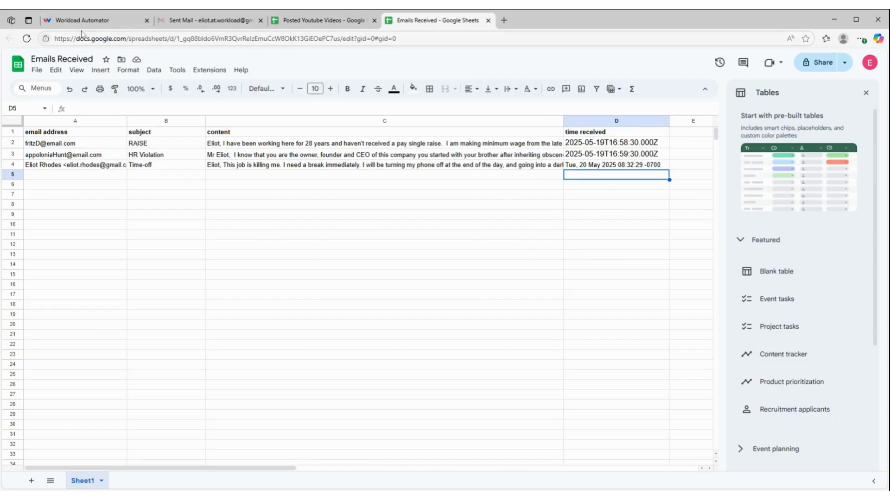
click(93, 21)
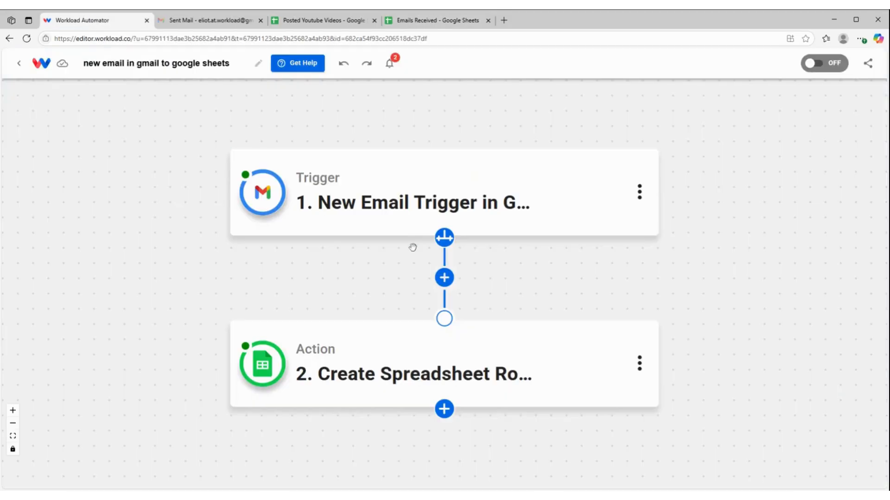
mouse_move(417, 234)
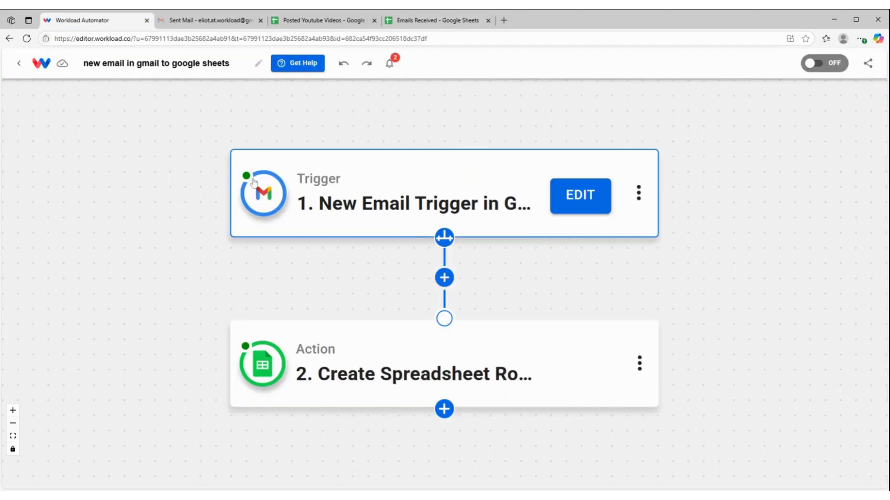
mouse_move(239, 327)
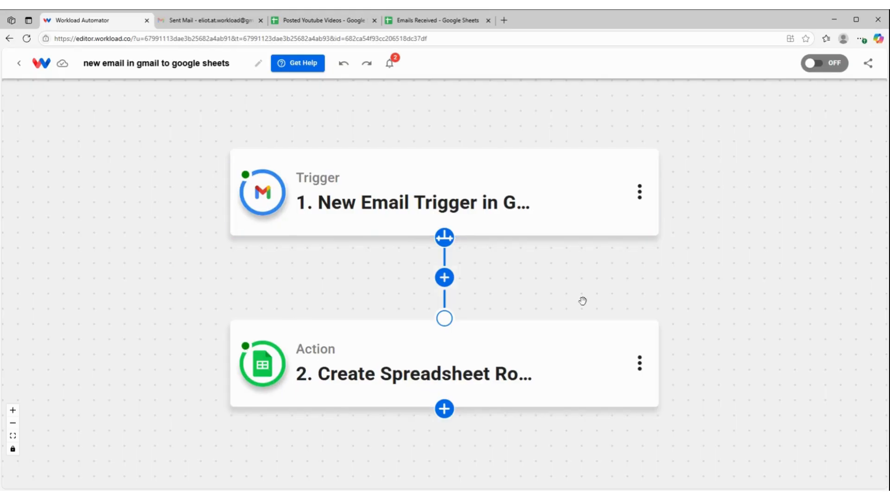
click(817, 67)
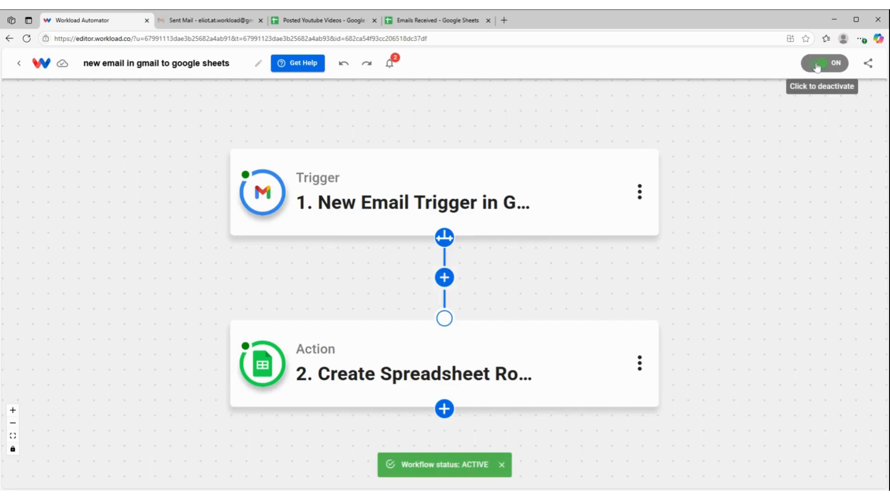